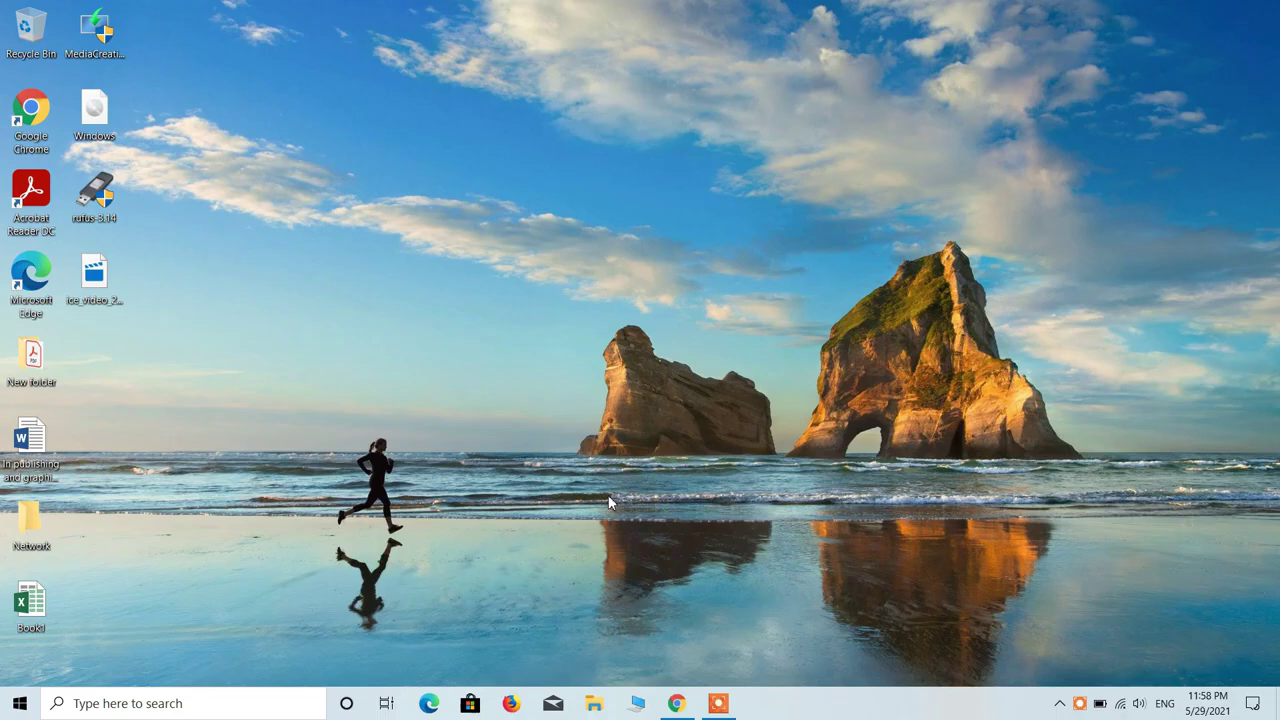
Open Chrome and enter the Google query 'bluetooth driver for windows 10'.
left_click(674, 700)
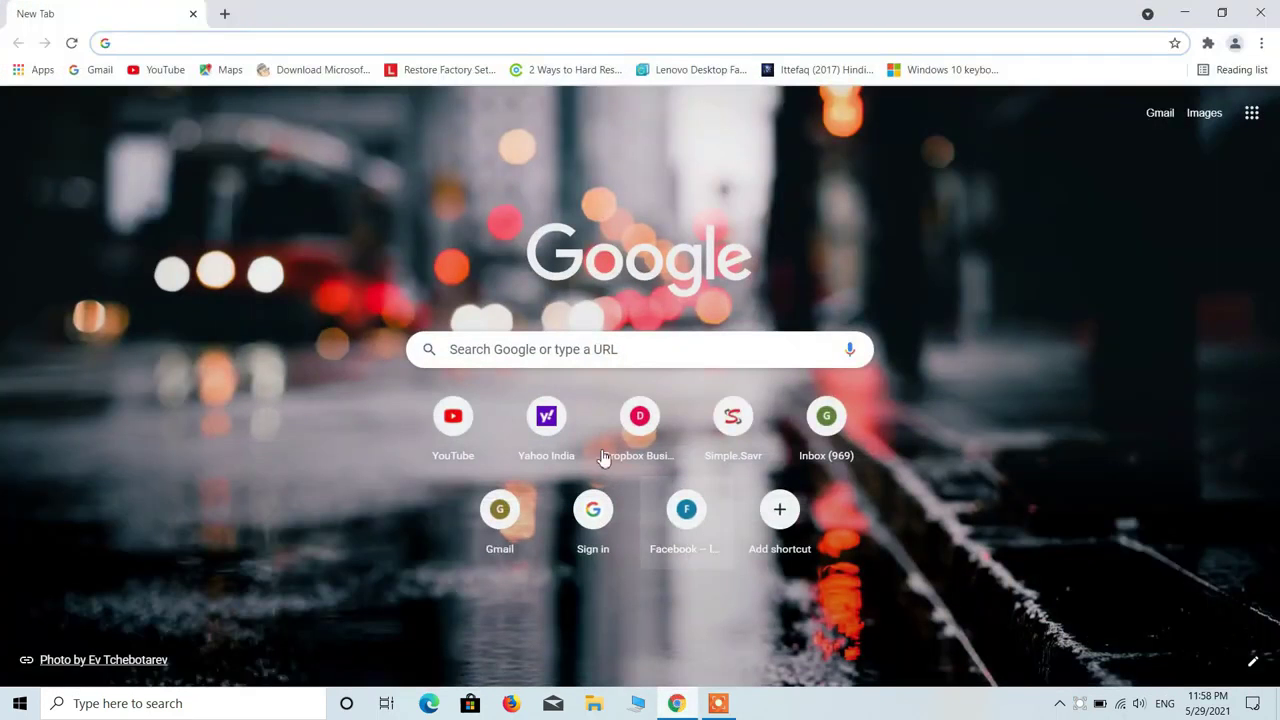
left_click(577, 343)
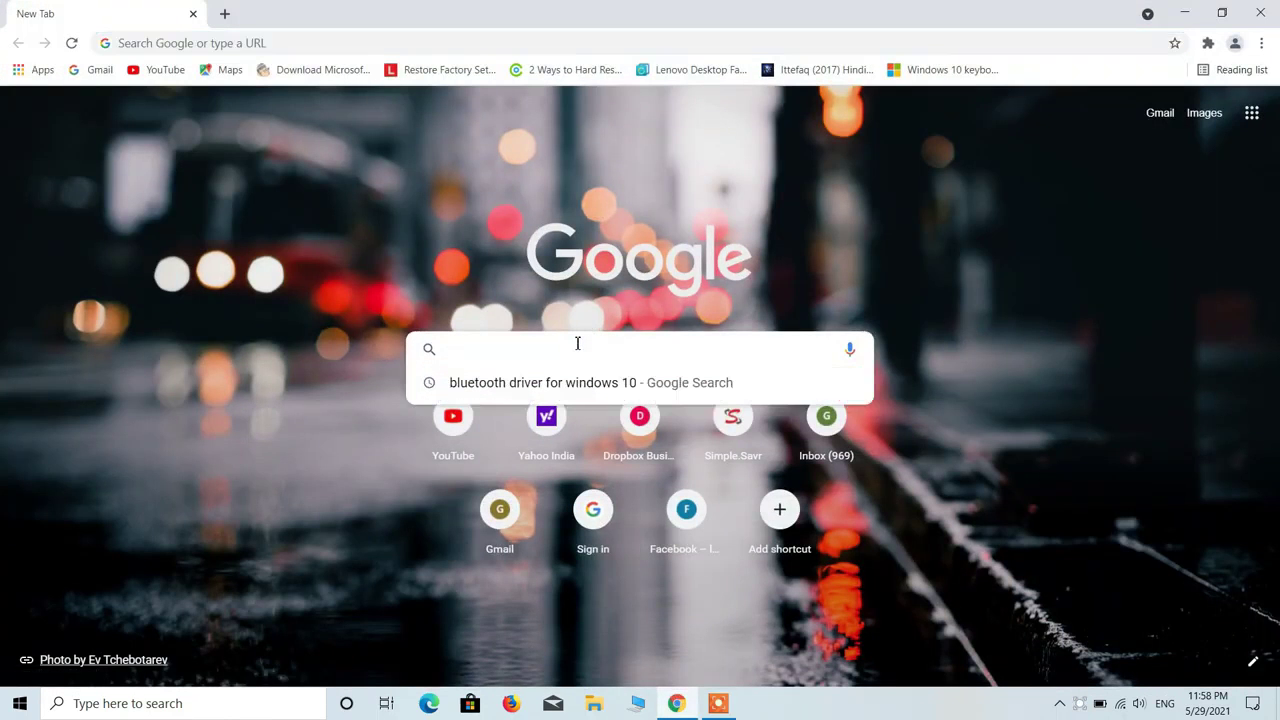
type("bluetoot")
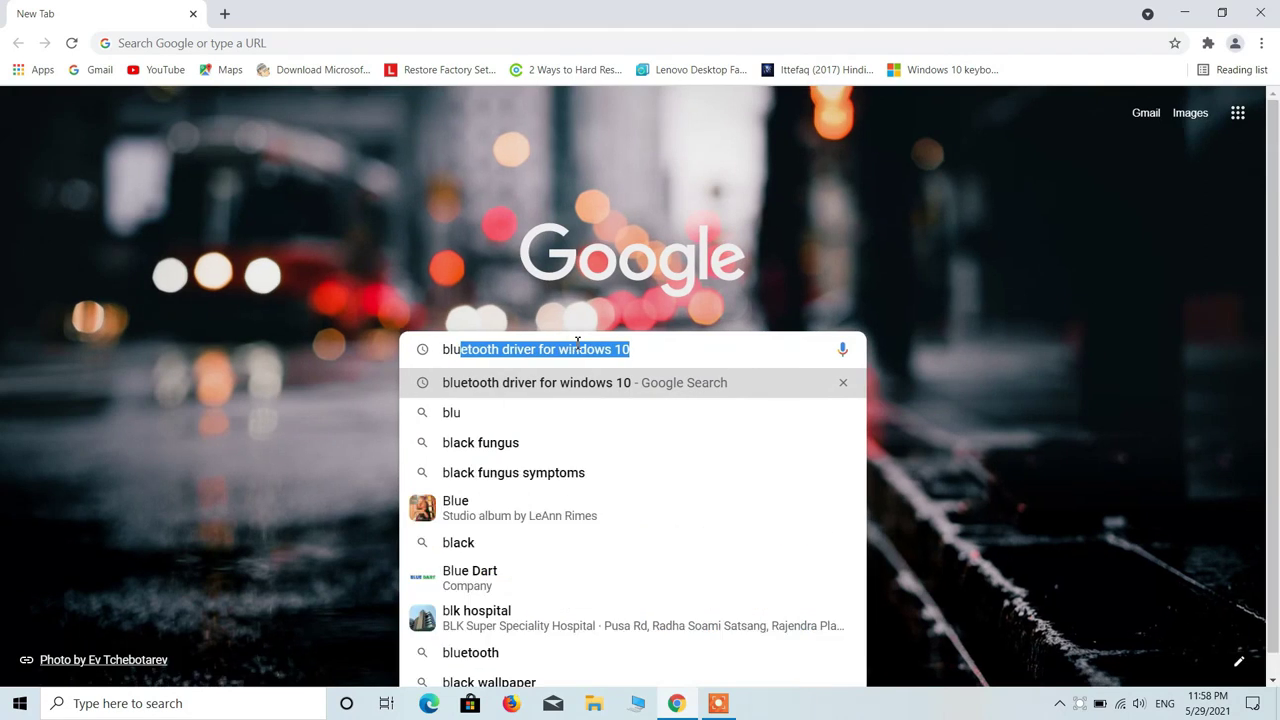
type("h dr")
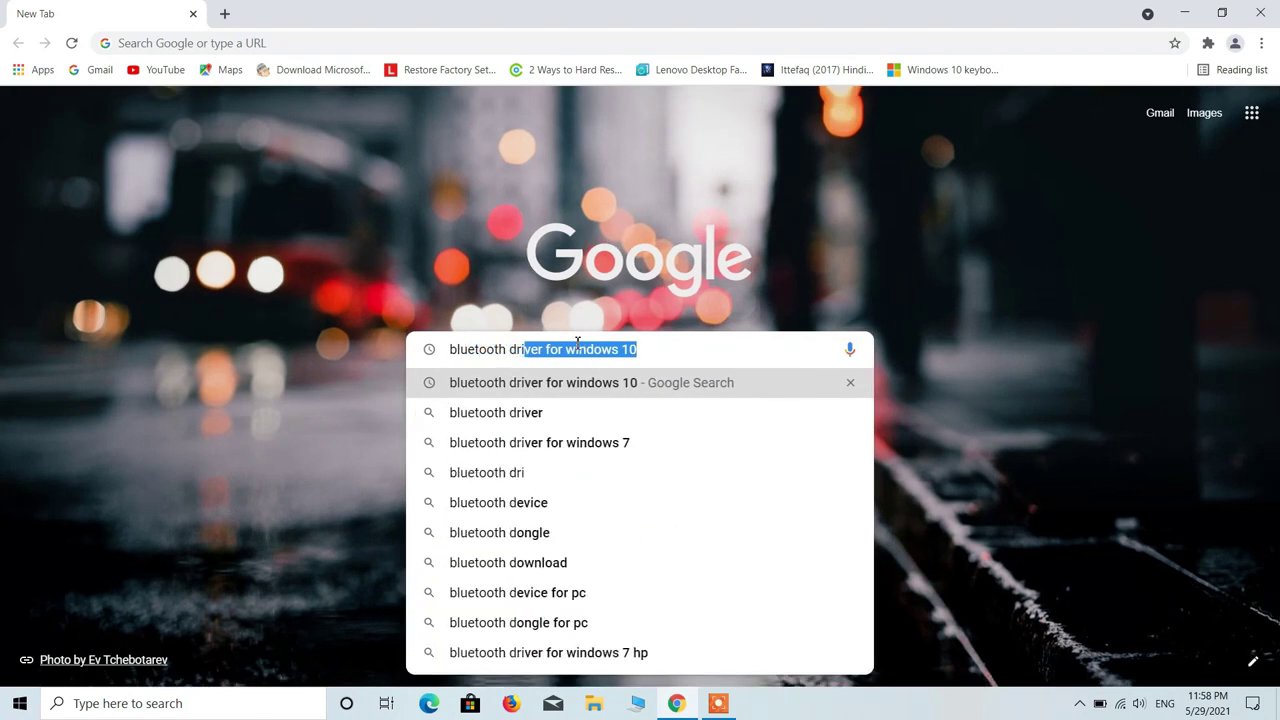
type("iver for ")
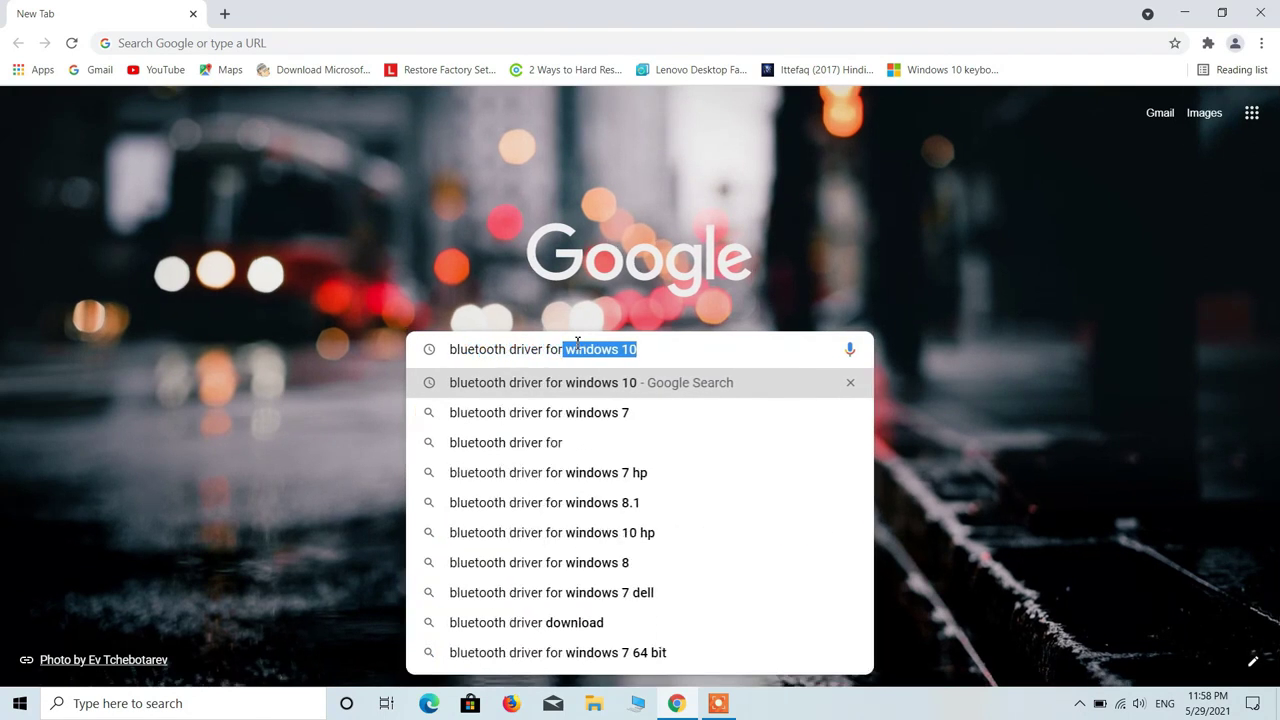
type("windows")
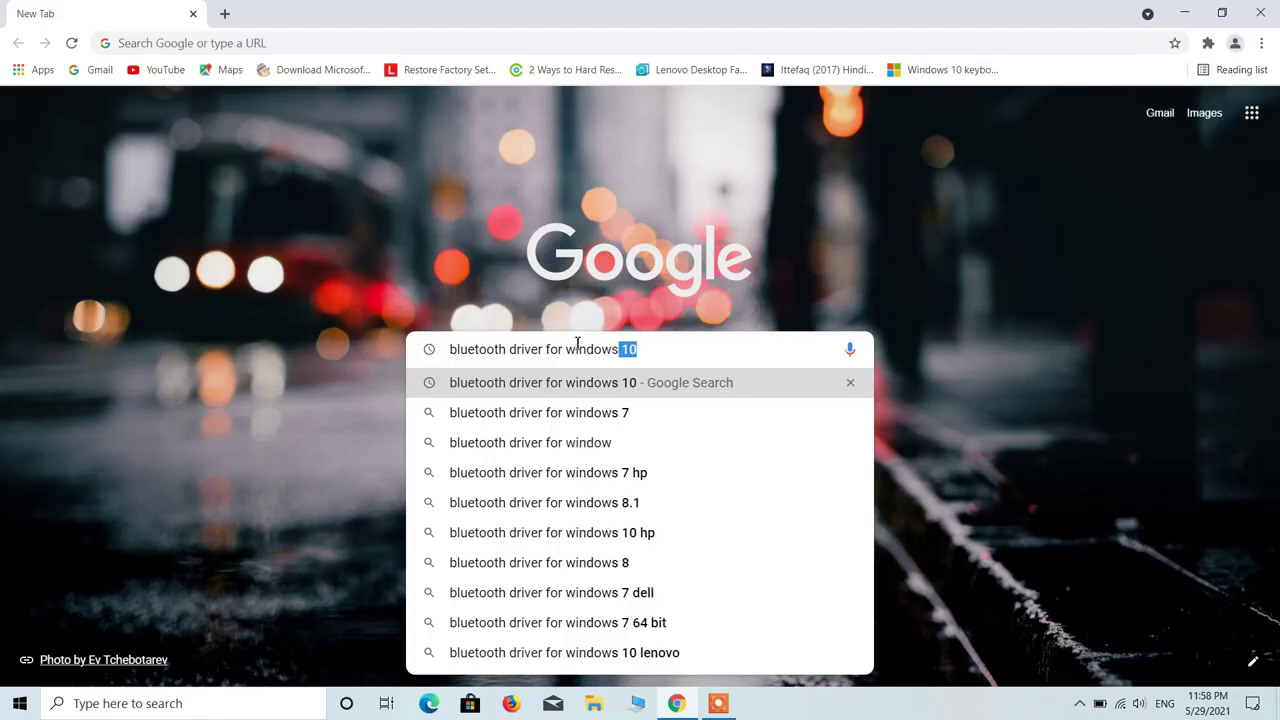
type(" 10")
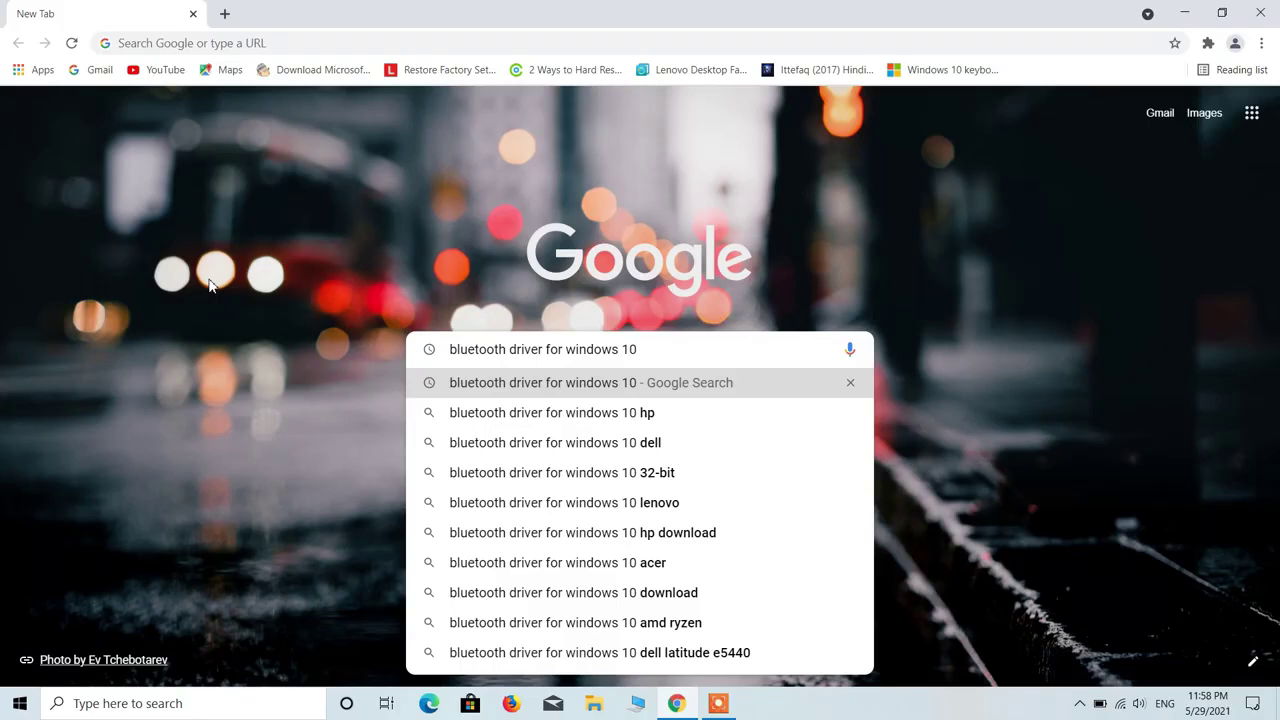
Run the search and download BT_22.40.0_64_Win10.exe from Intel's Available Downloads.
key("Return")
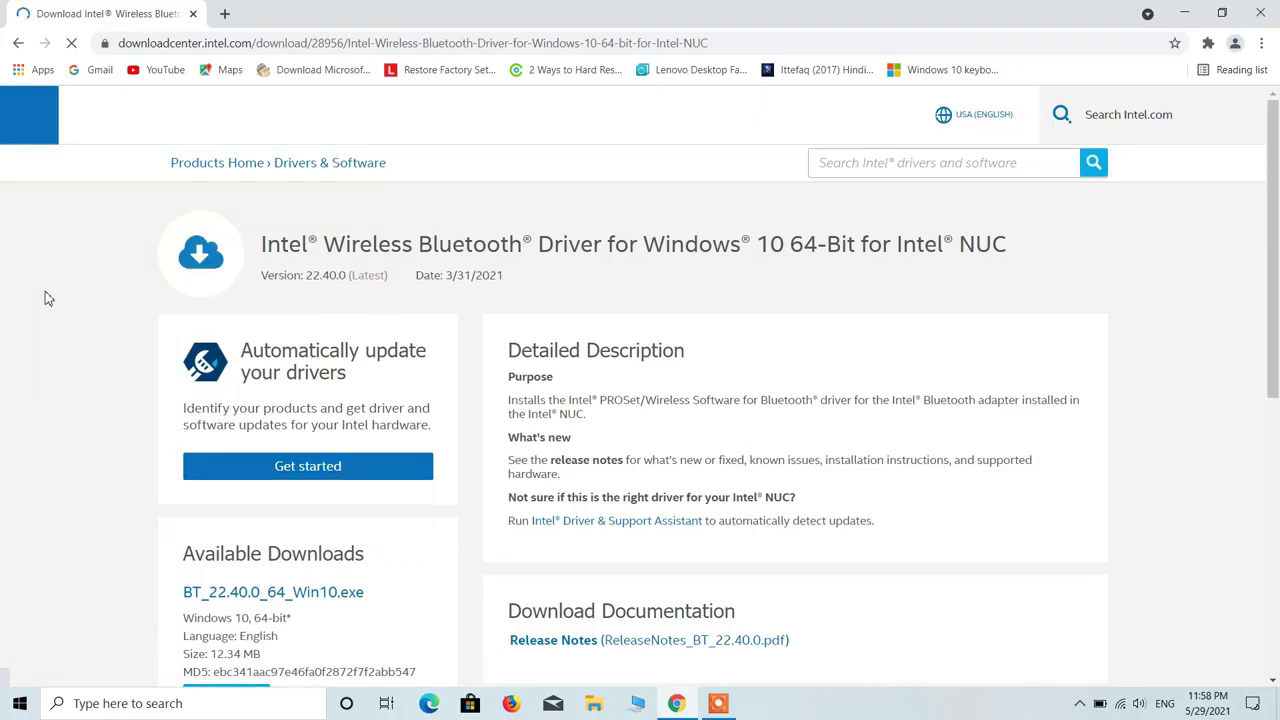
scroll(45, 291, "down", 1)
scroll(45, 291, "down", 2)
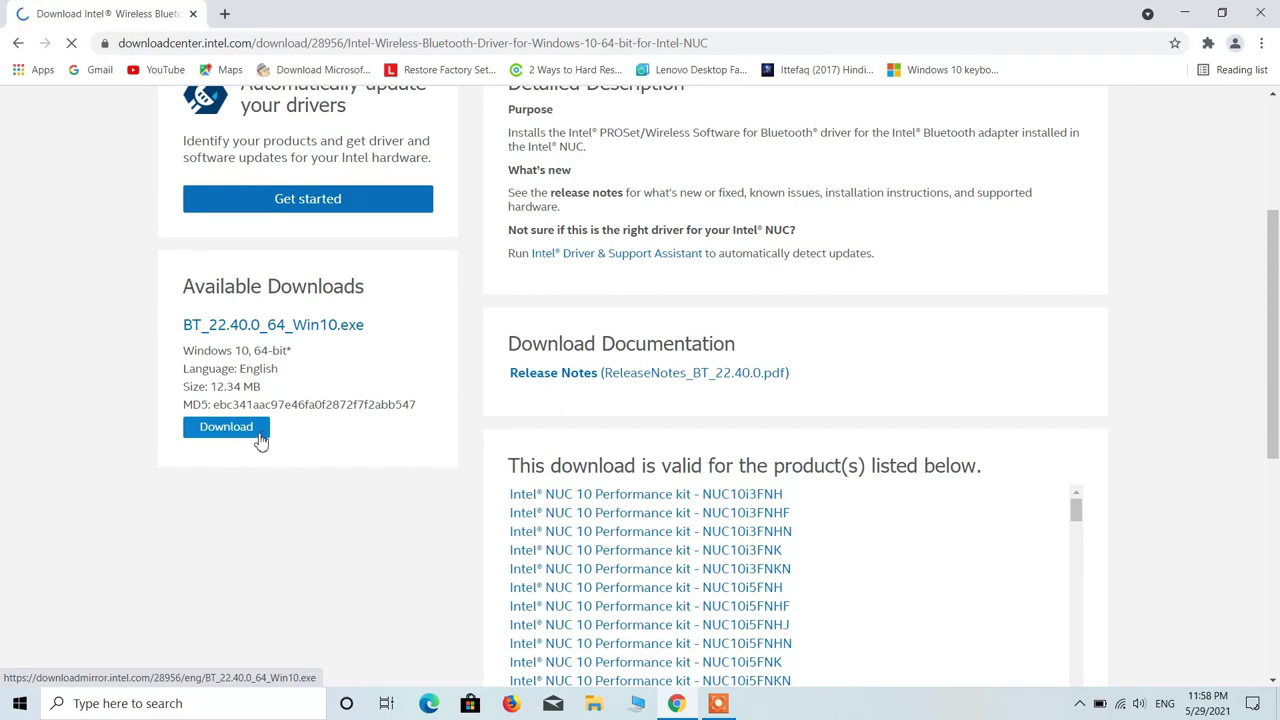
left_click(261, 442)
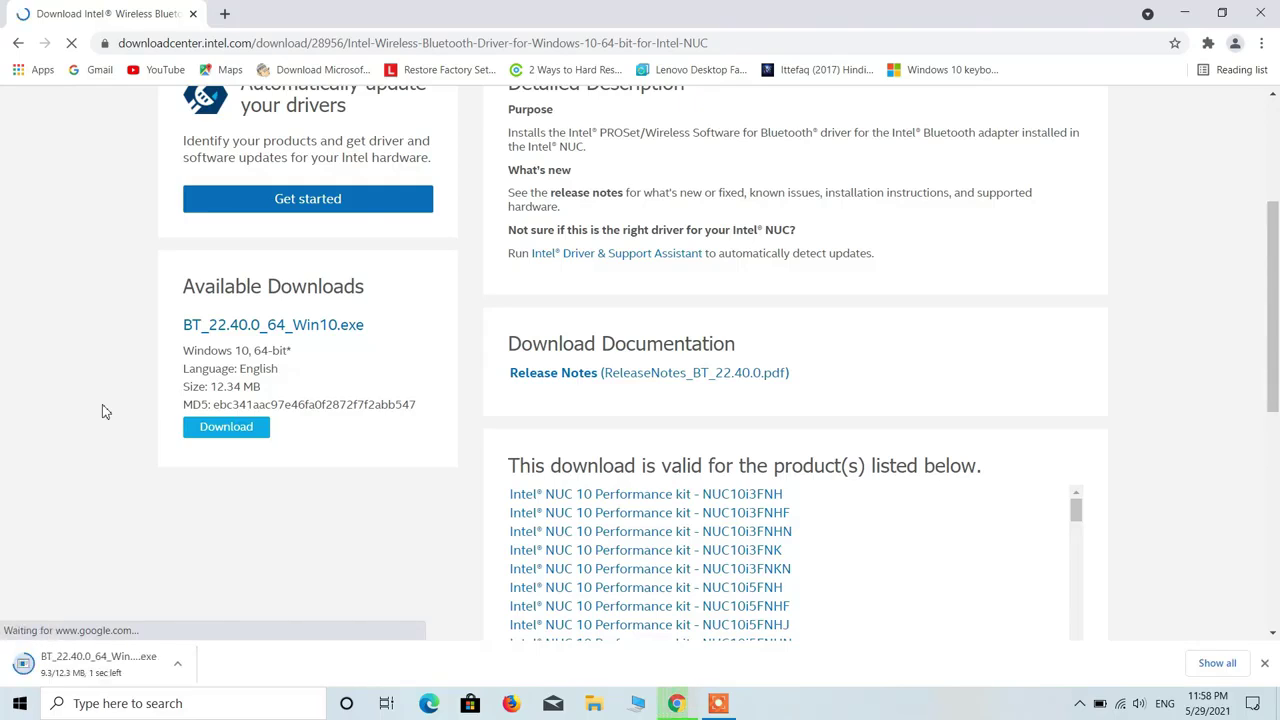
left_click(181, 668)
Paste the BT_22.40.0_64_Win10 installer onto the desktop, closing Explorer and minimizing Chrome.
left_click(228, 607)
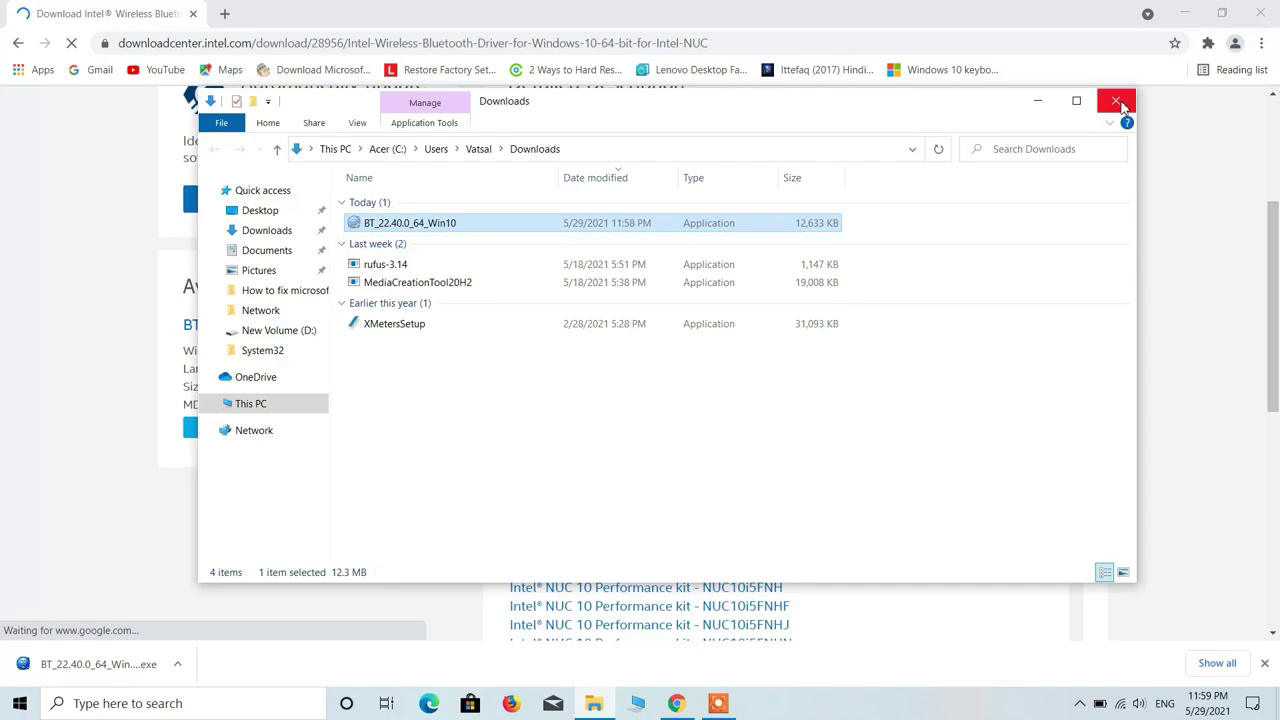
left_click(1116, 101)
left_click(1181, 14)
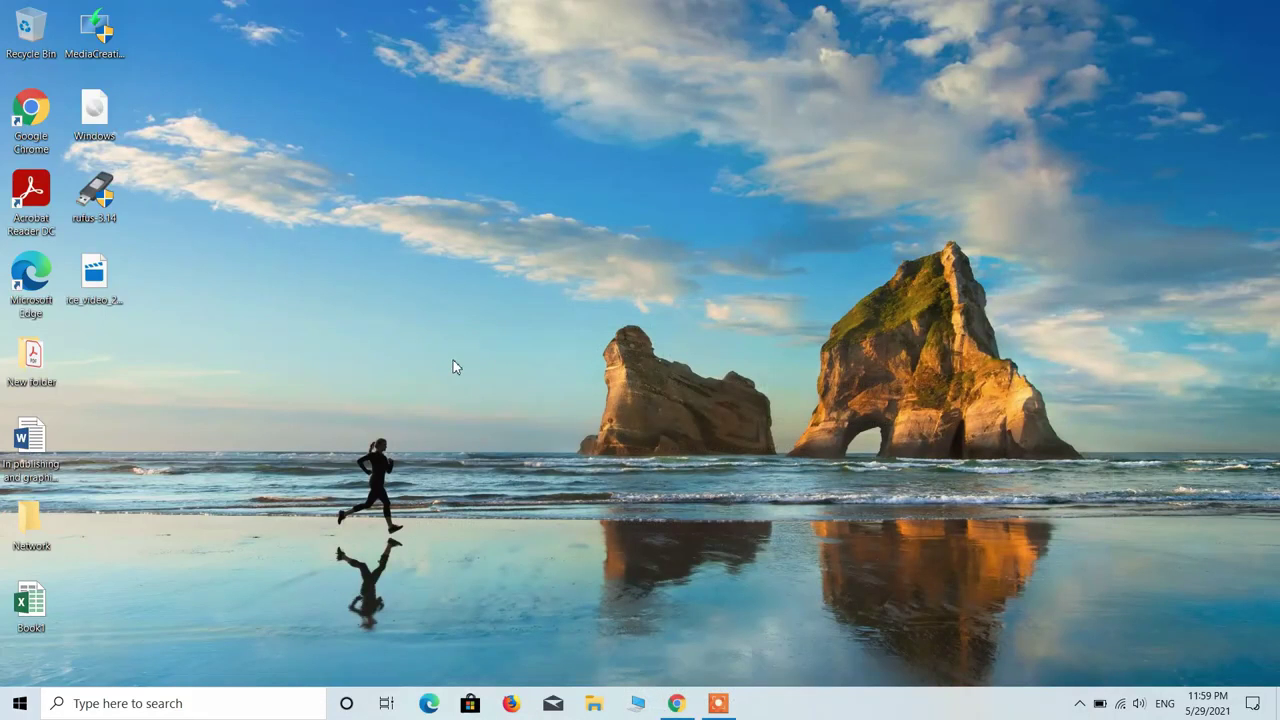
right_click(184, 422)
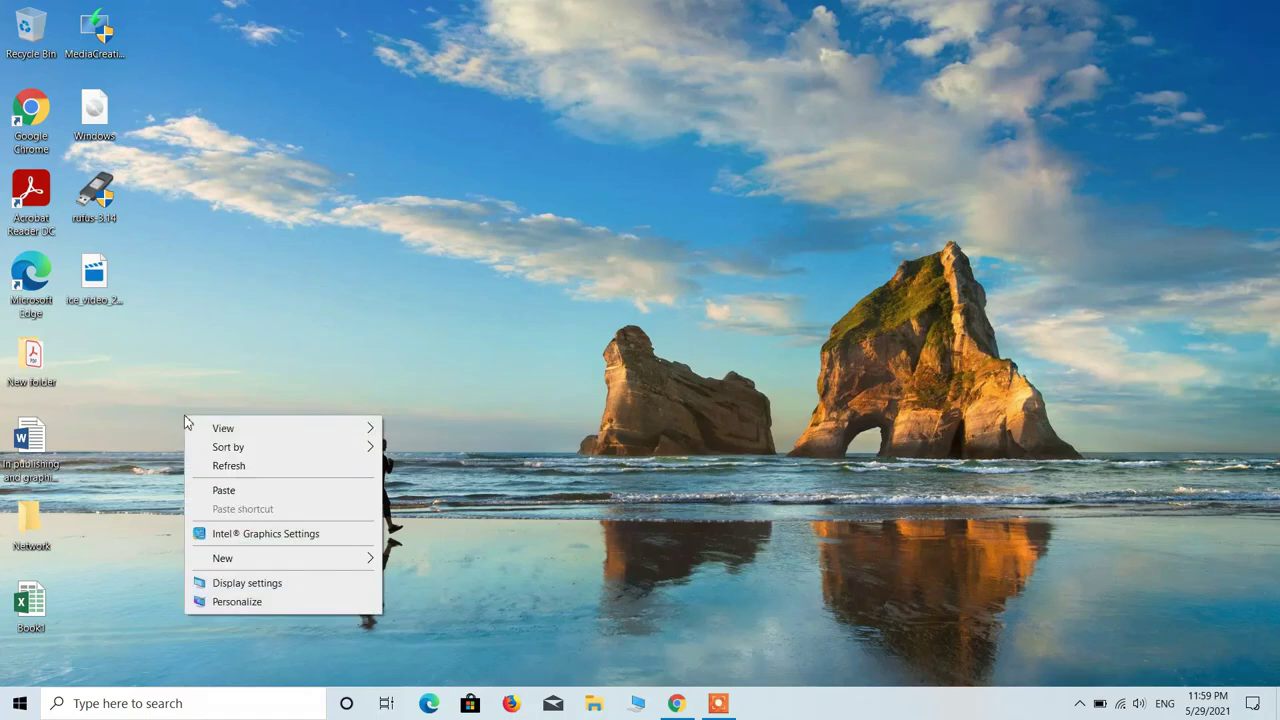
left_click(200, 492)
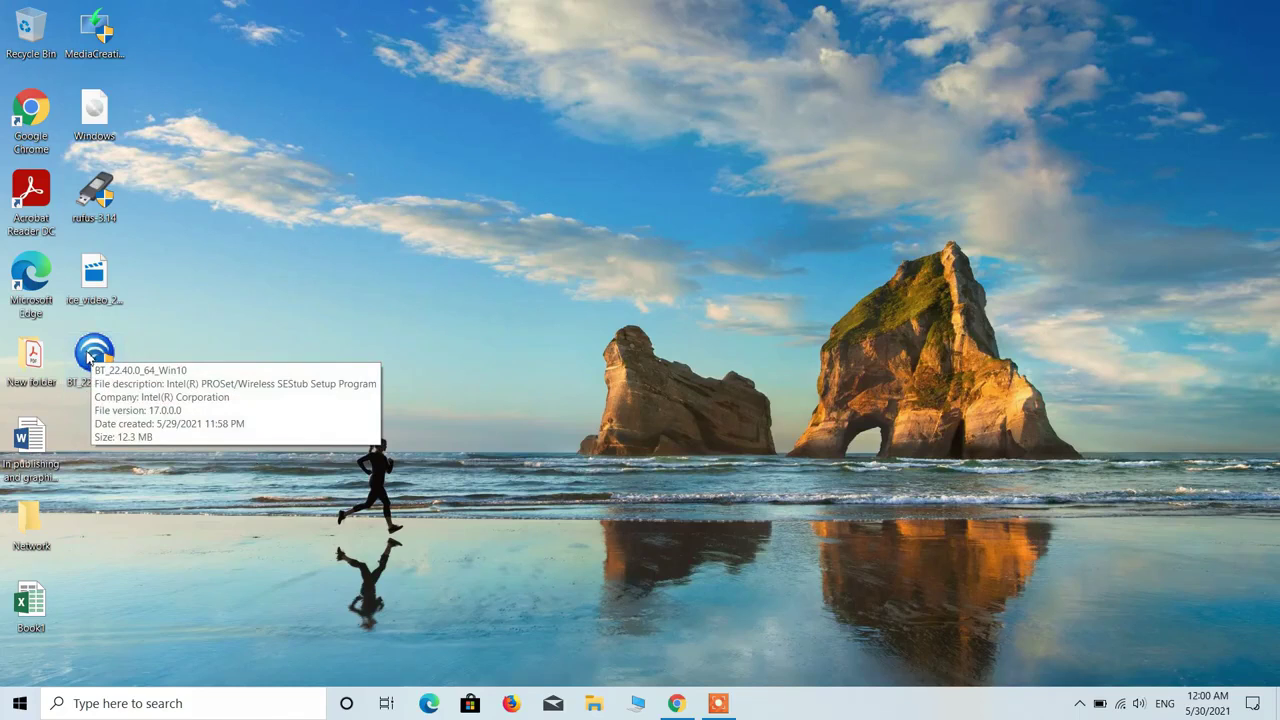
Run BT_22.40.0_64_Win10, pass both welcome pages and accept the license terms.
double_click(88, 360)
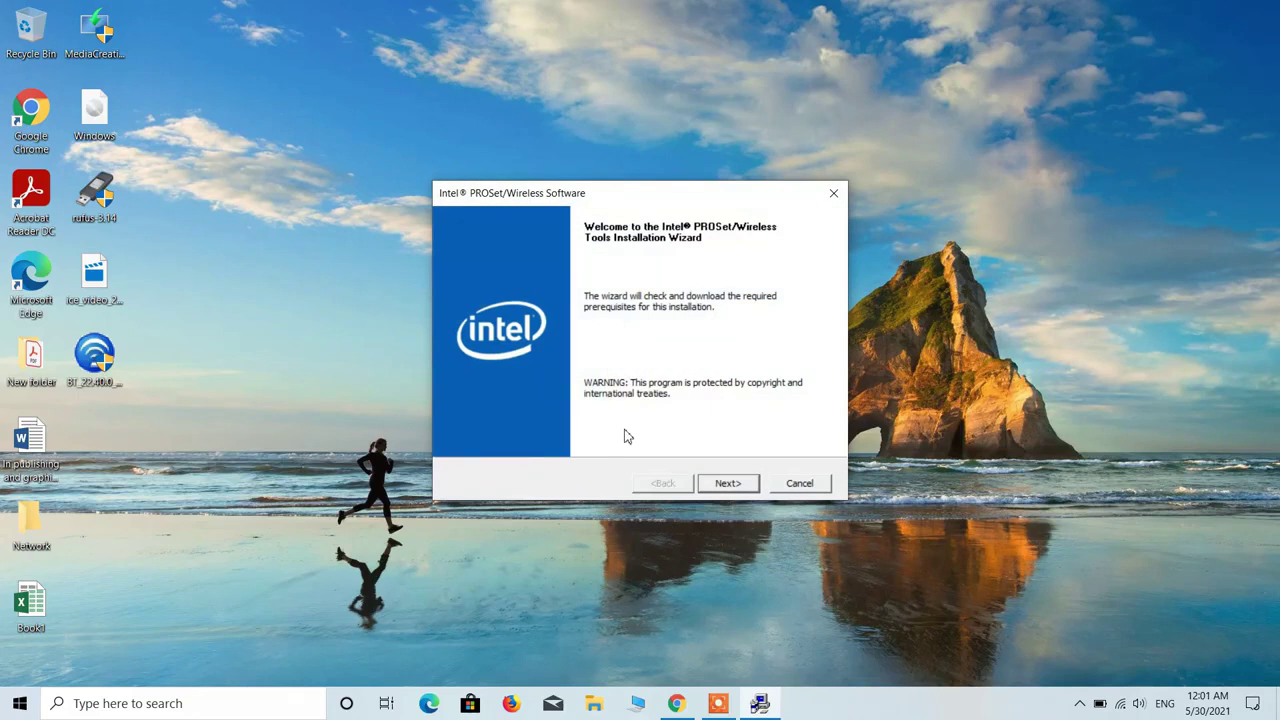
left_click(731, 483)
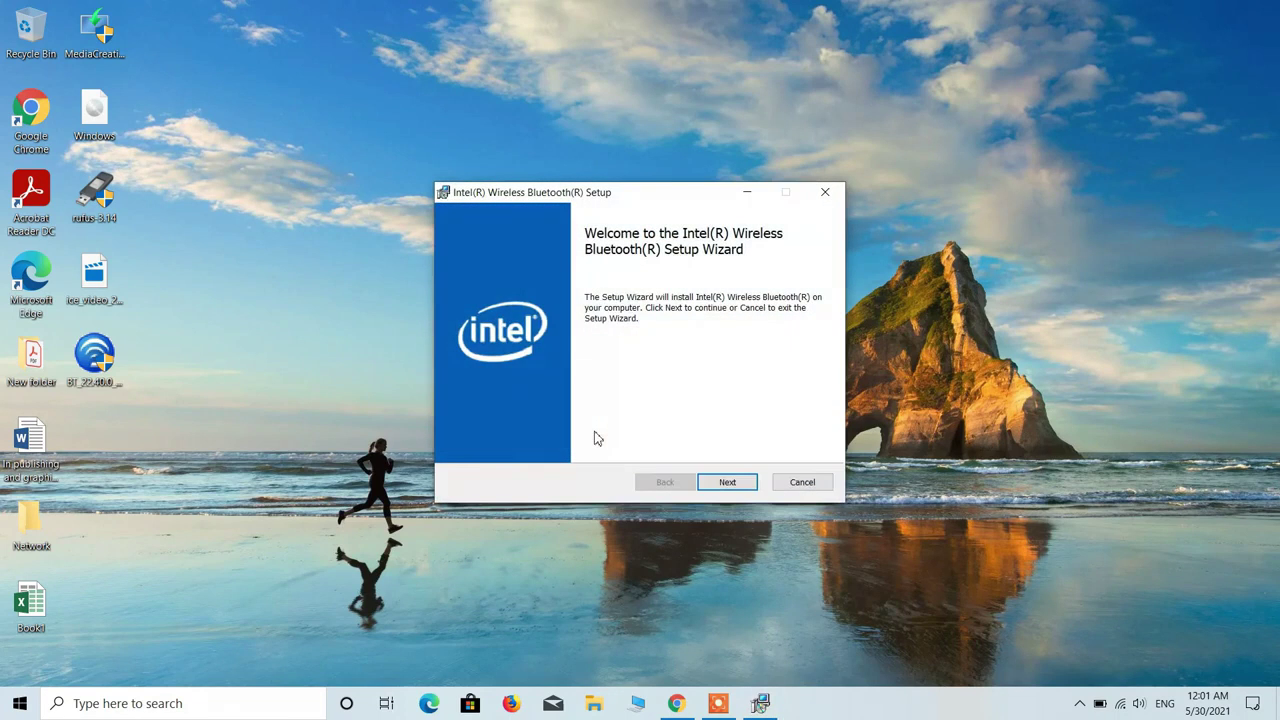
left_click(724, 486)
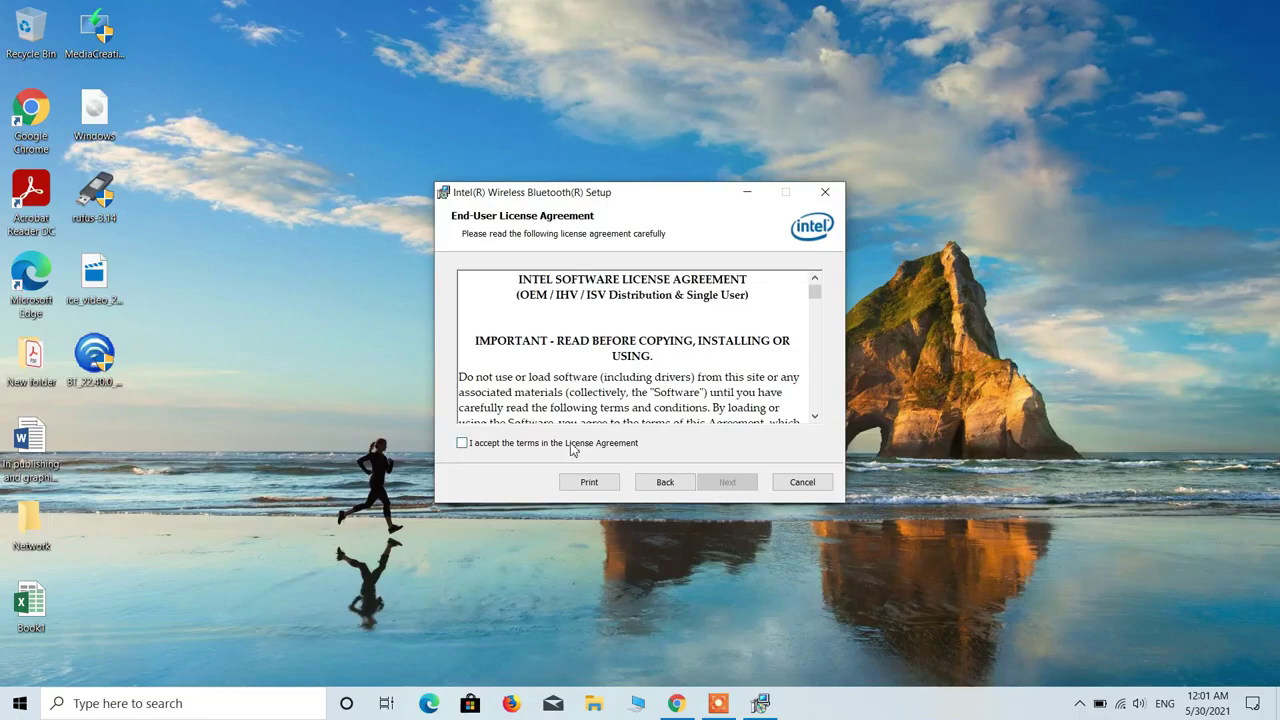
left_click(466, 447)
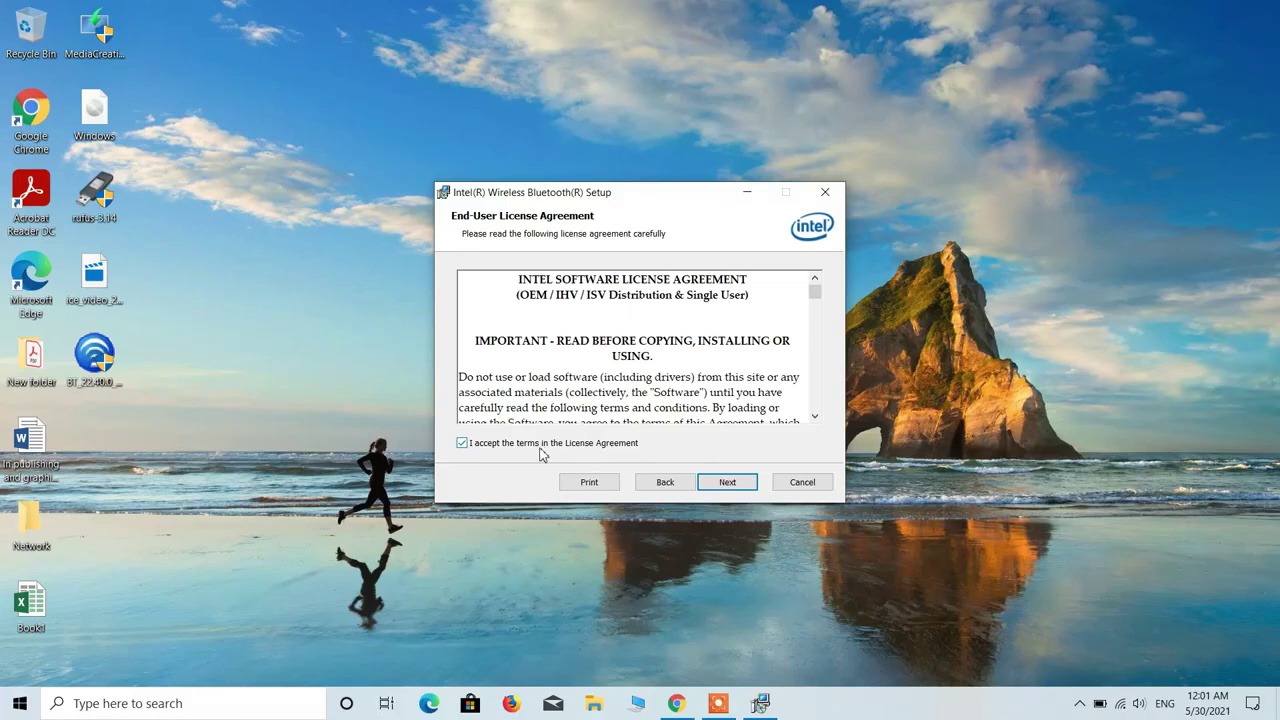
left_click(729, 484)
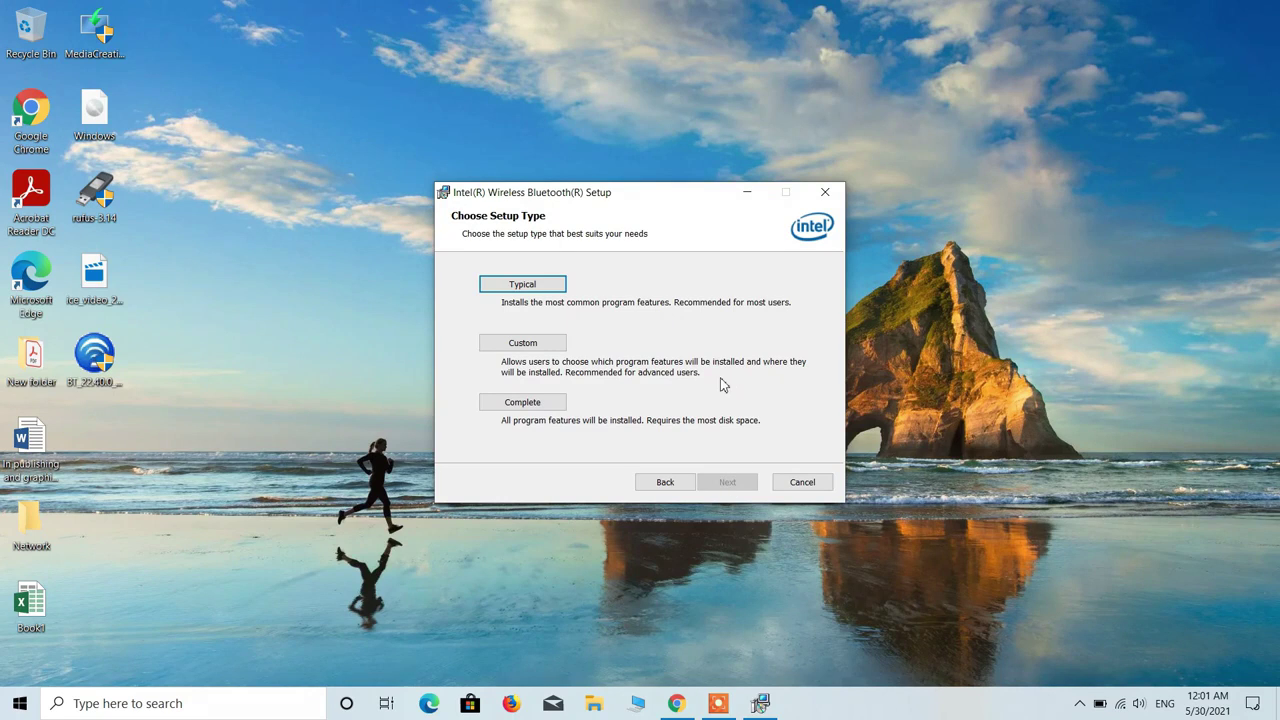
Install the Bluetooth driver with the Typical setup type and finish the wizard.
left_click(542, 289)
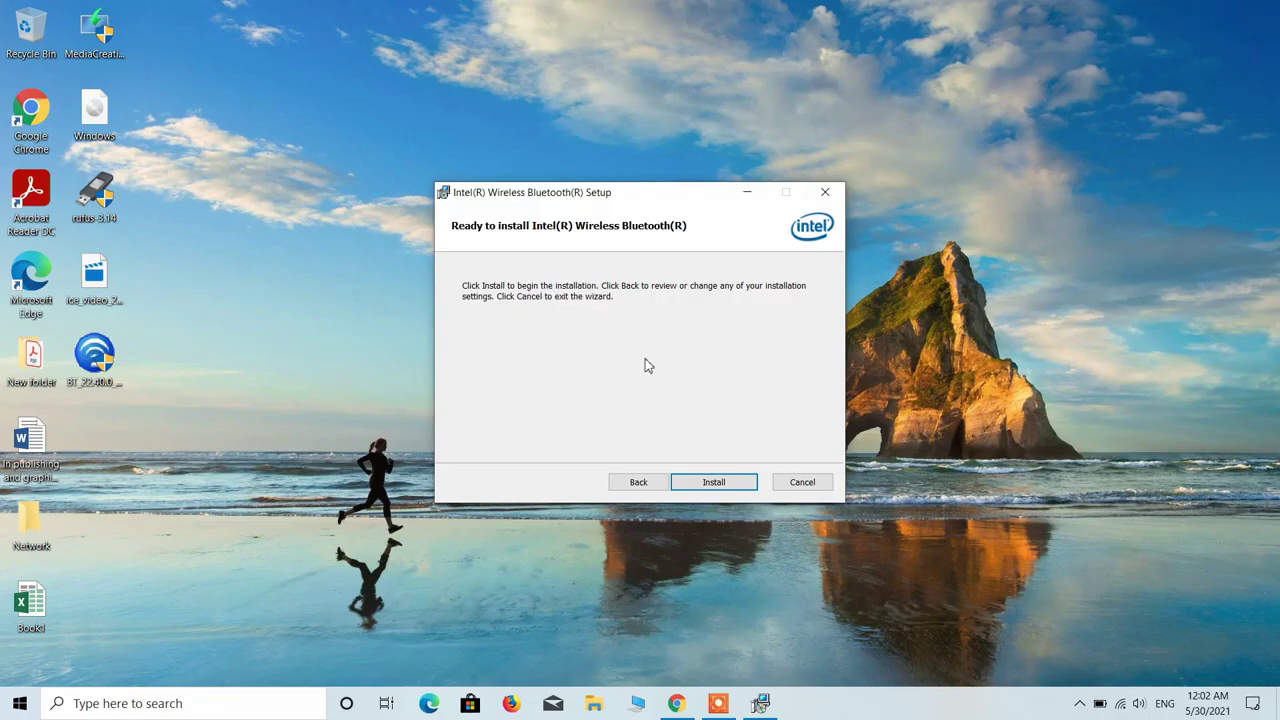
left_click(698, 488)
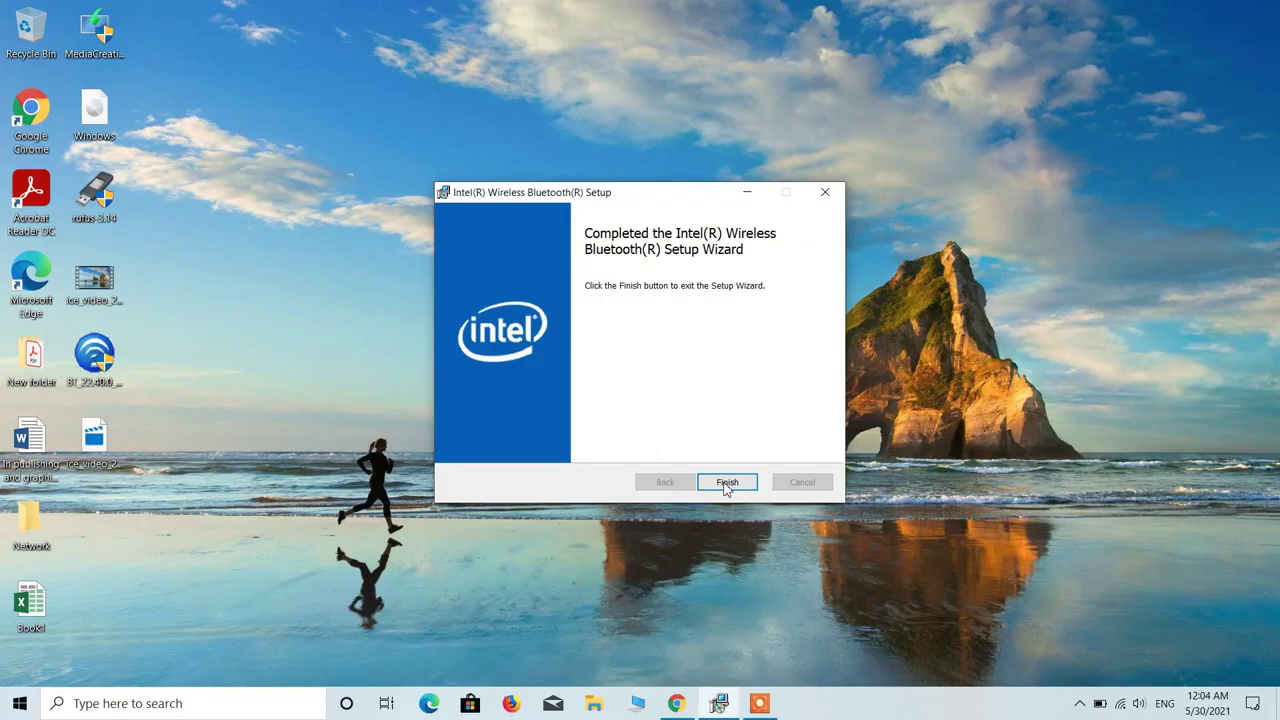
left_click(722, 484)
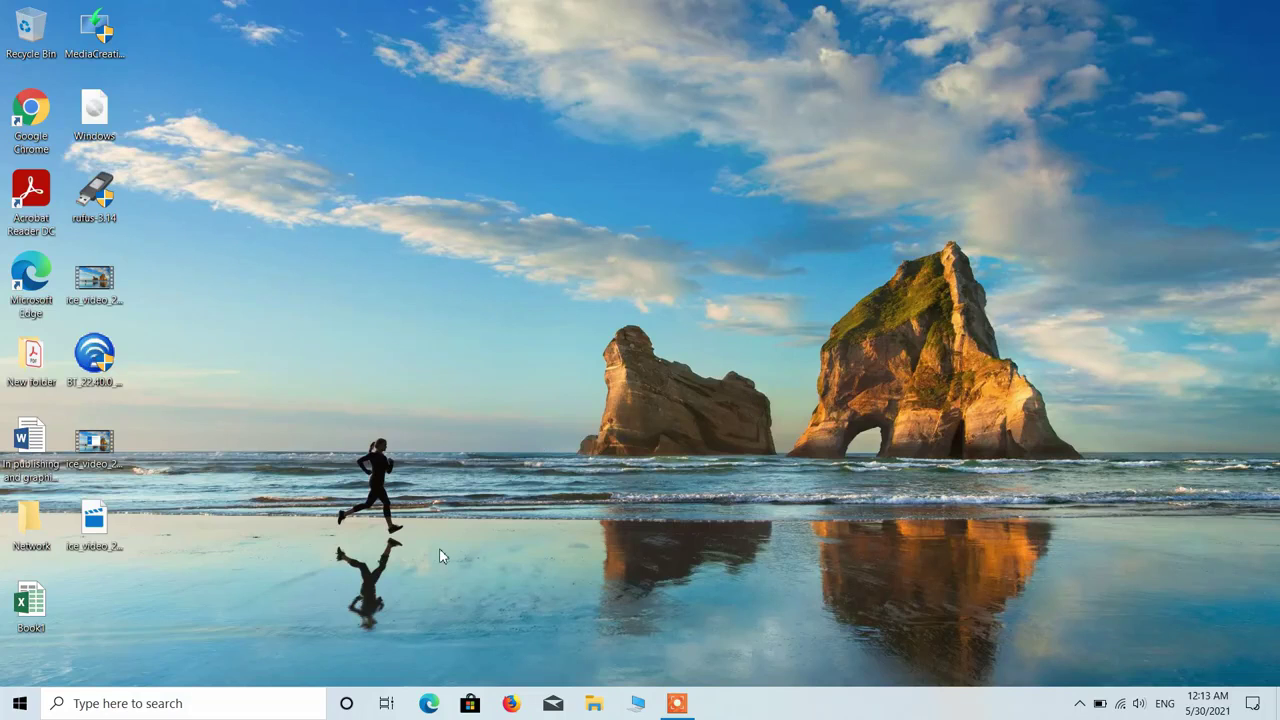
Search 'bluetooth' from the taskbar and open 'Bluetooth and other devices settings'.
left_click(185, 703)
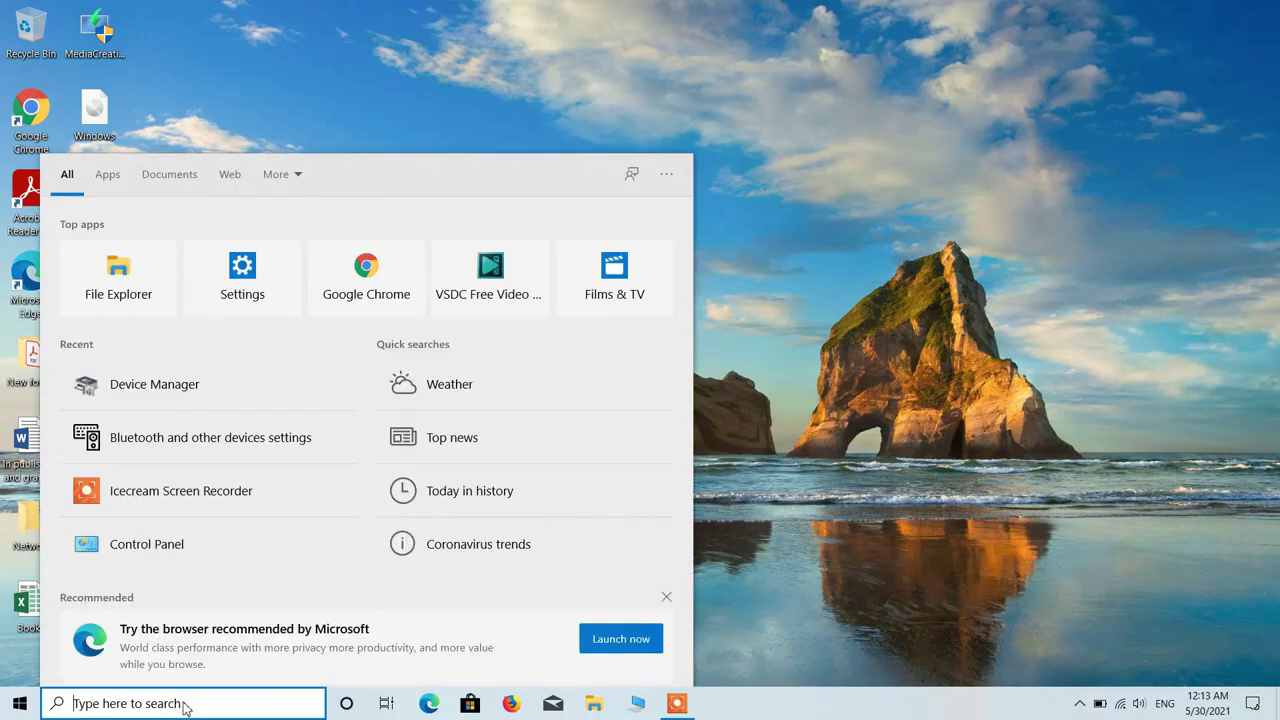
type("blue")
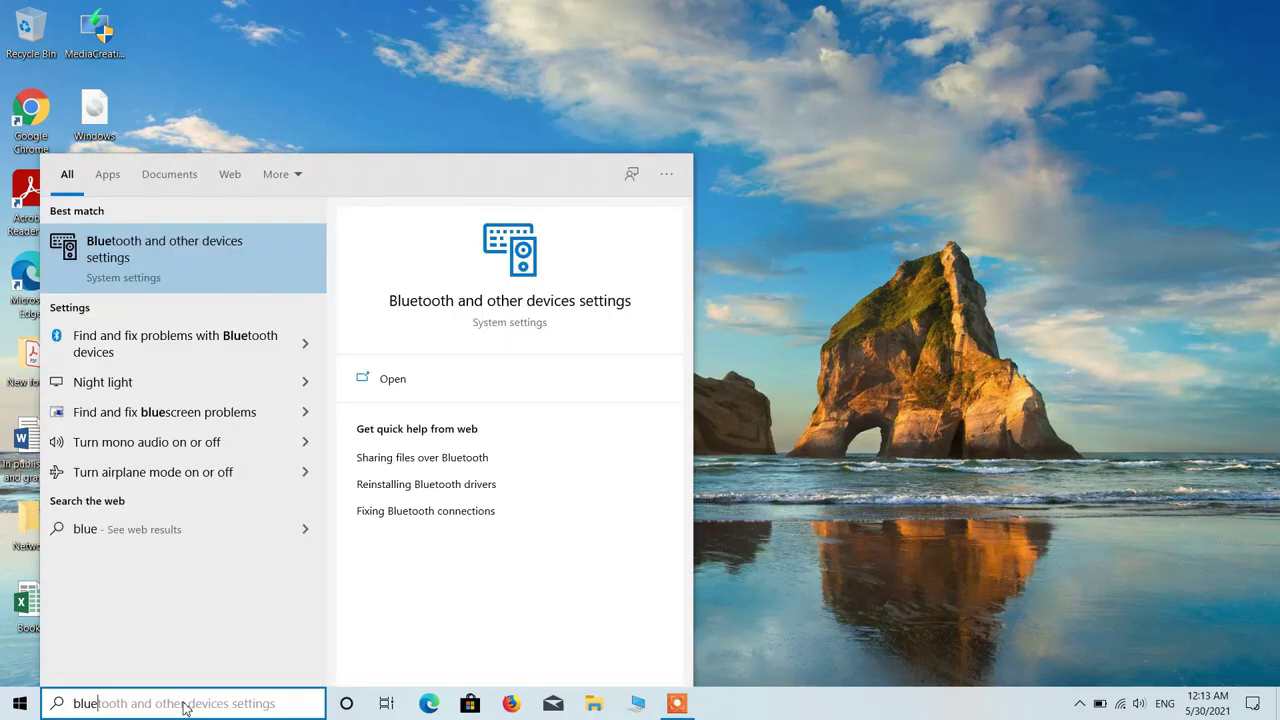
type("tooth")
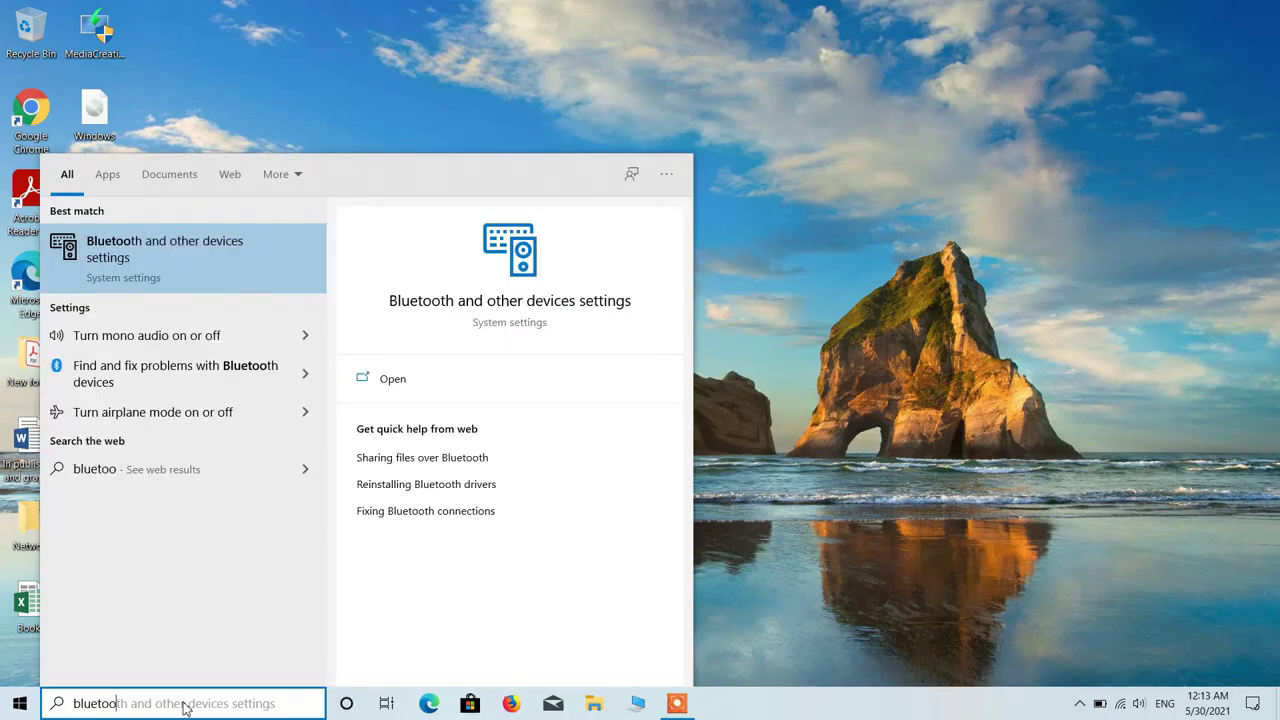
left_click(215, 260)
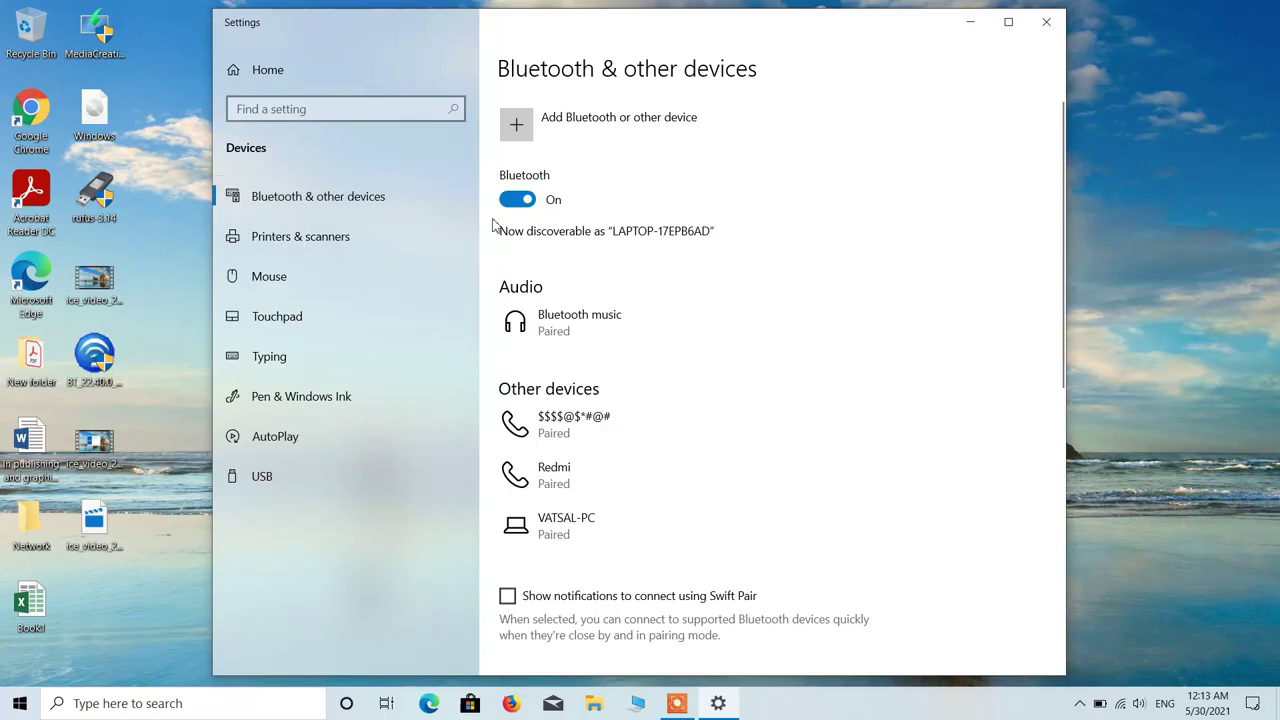
Open 'Send or receive files via Bluetooth' under Related settings, then close that dialog.
scroll(781, 219, "down", 5)
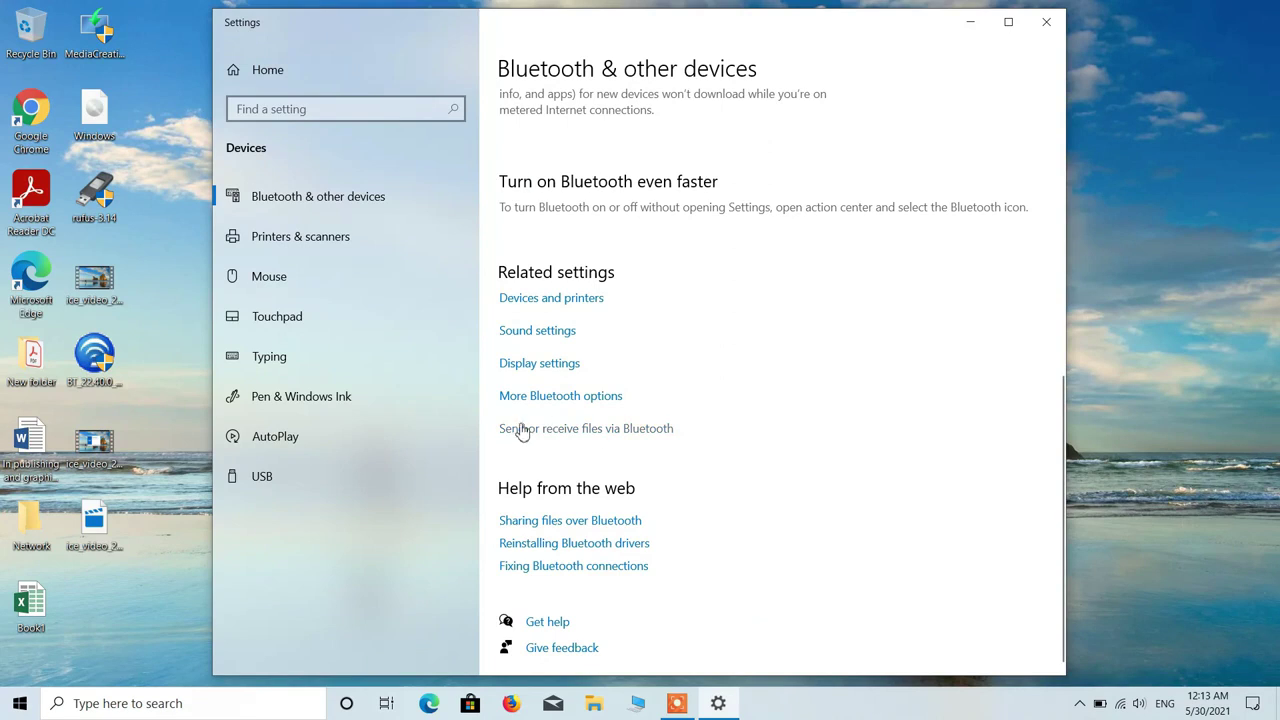
left_click(605, 432)
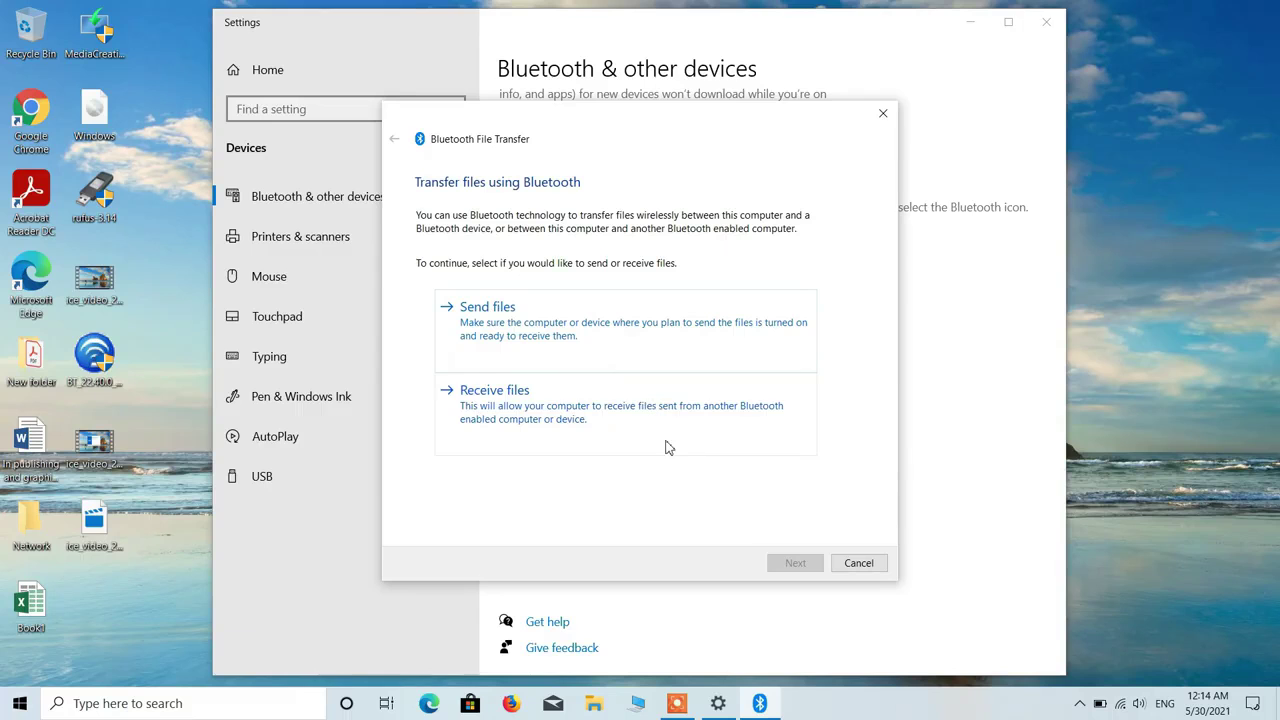
left_click(883, 113)
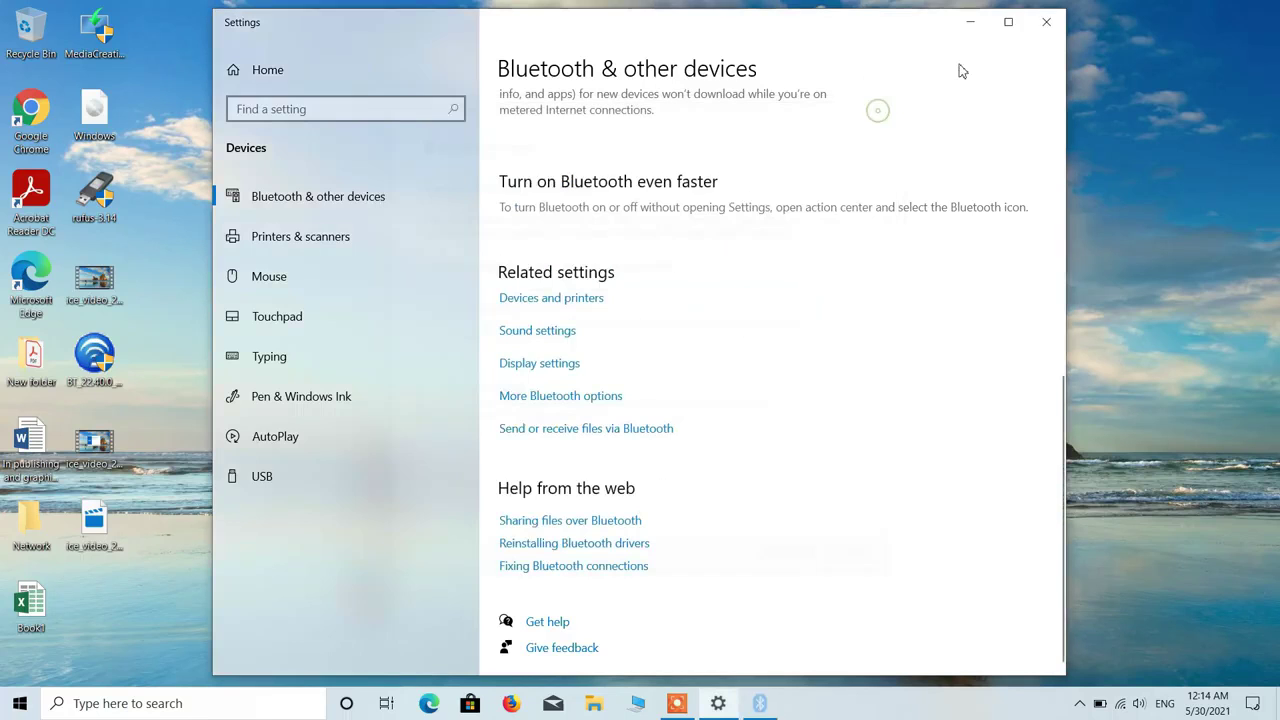
Close the Windows Settings window.
left_click(1046, 21)
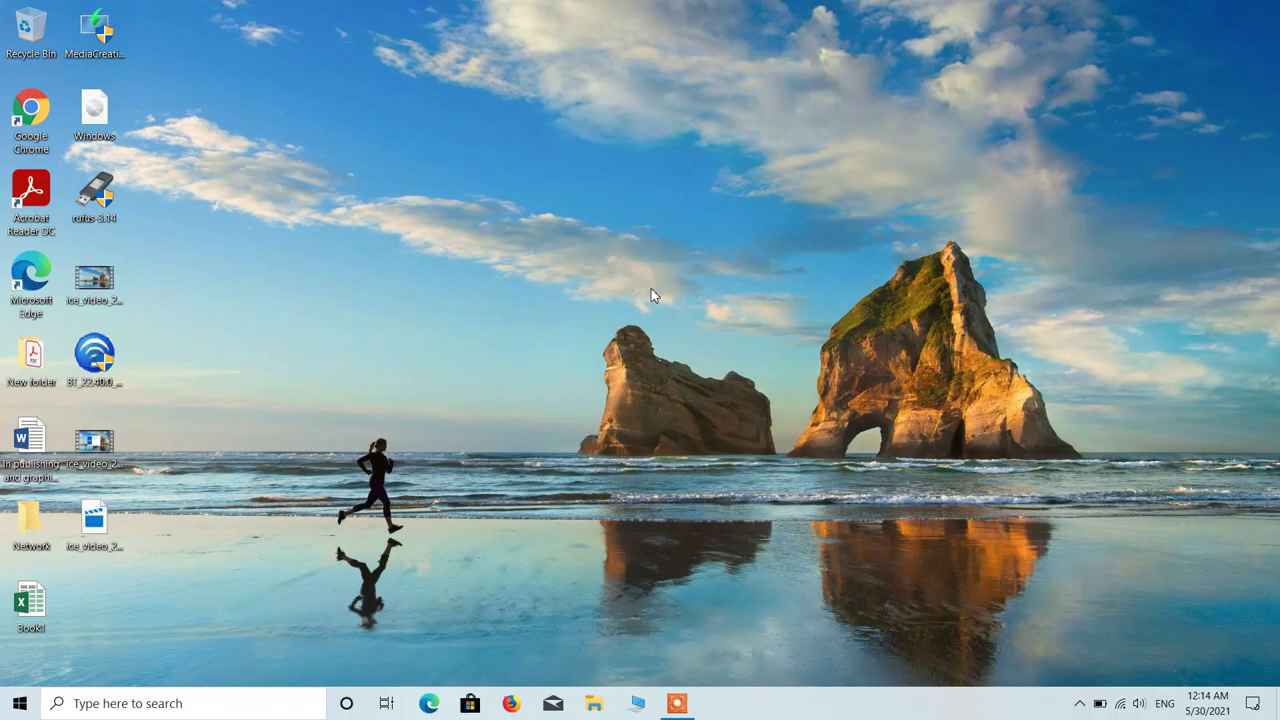